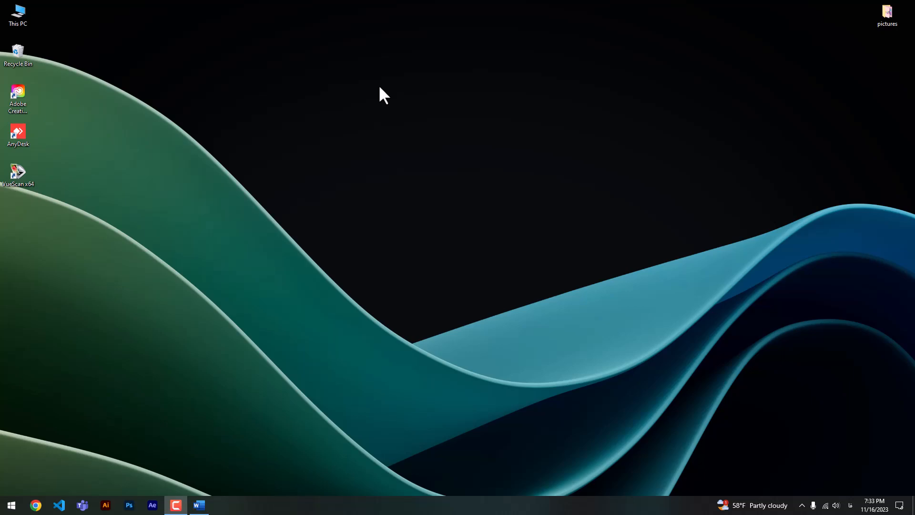
Switch to the Persian document in Word, add blank lines above the title and enter the first name in English on the first line.
click(199, 505)
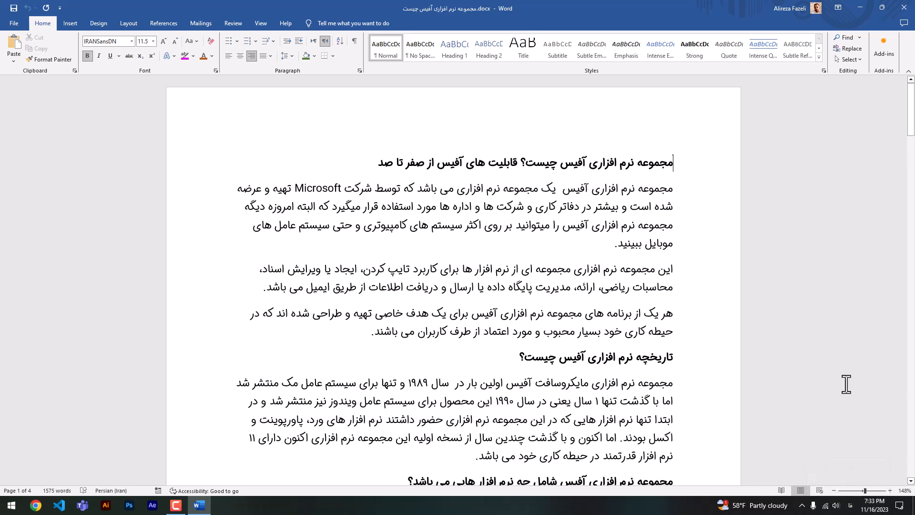
key(alt+shift)
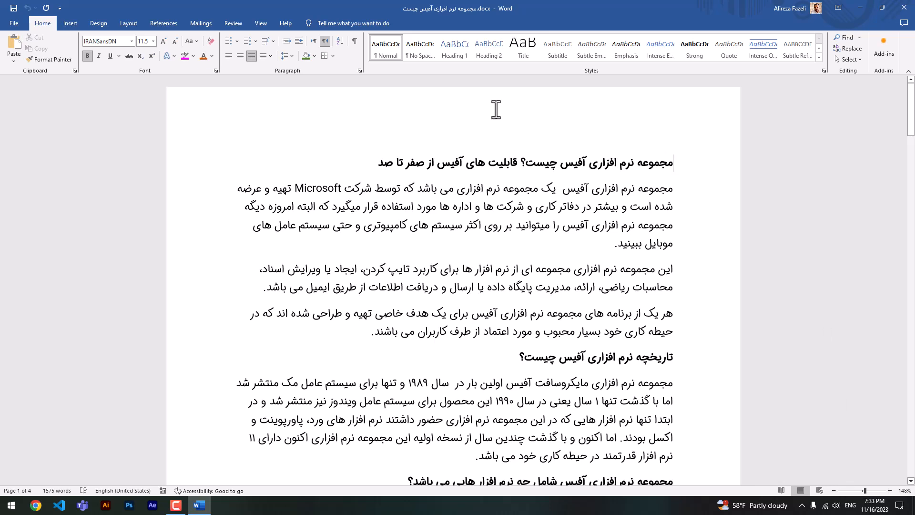
scroll(489, 211, down, 2)
scroll(489, 211, up, 1)
scroll(692, 143, up, 2)
click(669, 172)
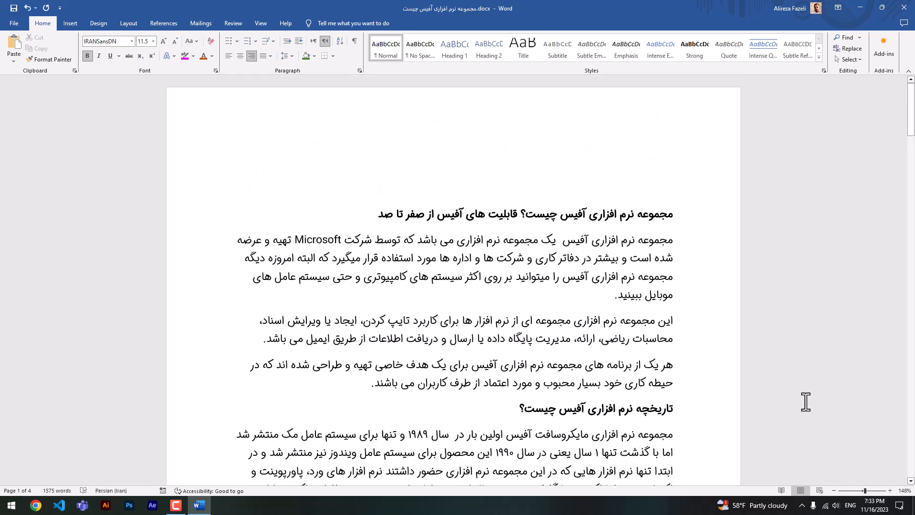
text(Alireza)
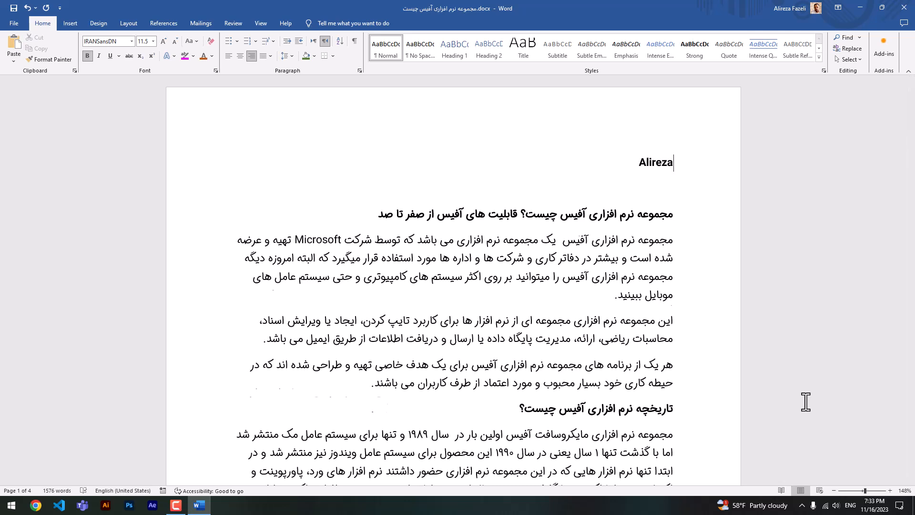
Add a second line below the English name and enter the same first name in Persian.
key(Return)
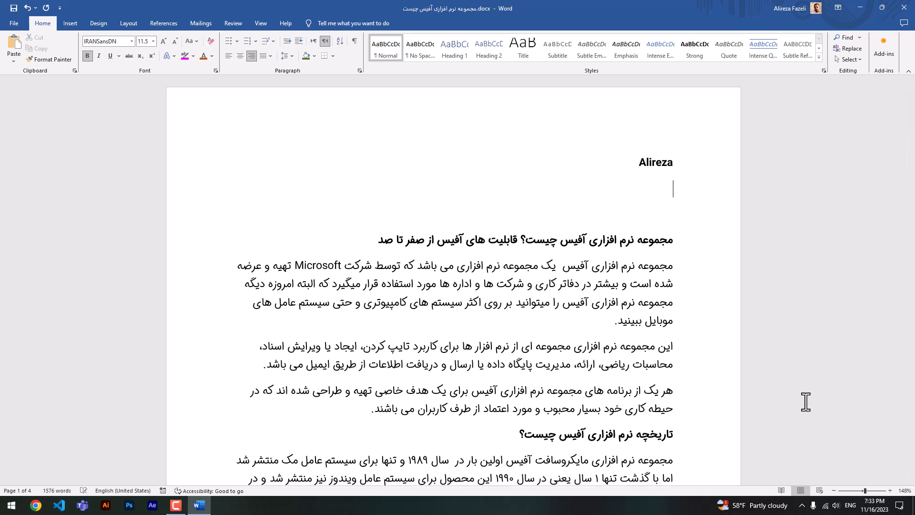
key(alt+shift)
text(علیرضا)
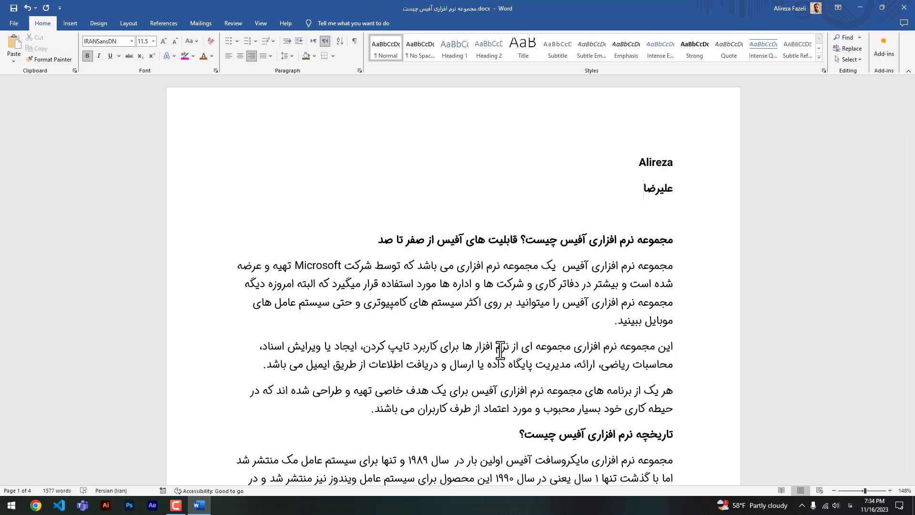
Jump to the end of the document, go back up to the Publisher section, and jump to the end again.
key(ctrl+End)
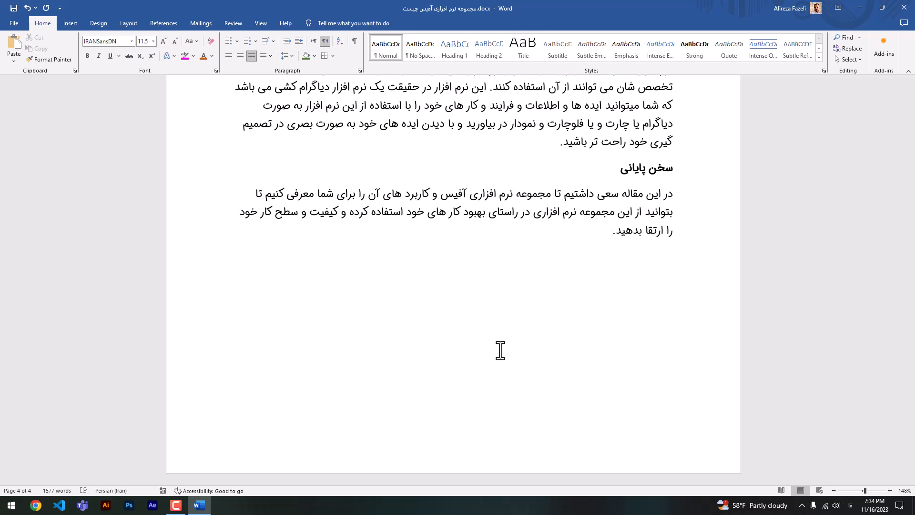
scroll(597, 255, up, 15)
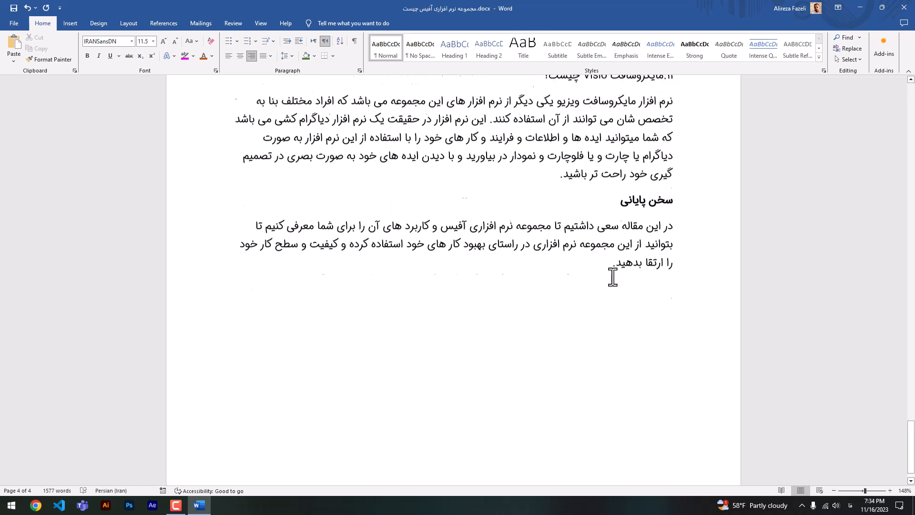
scroll(597, 255, up, 8)
click(565, 241)
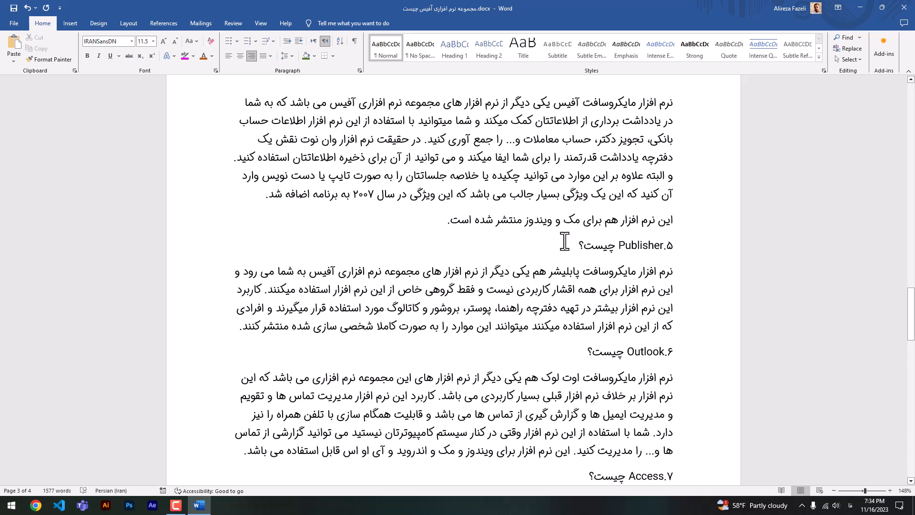
key(ctrl+End)
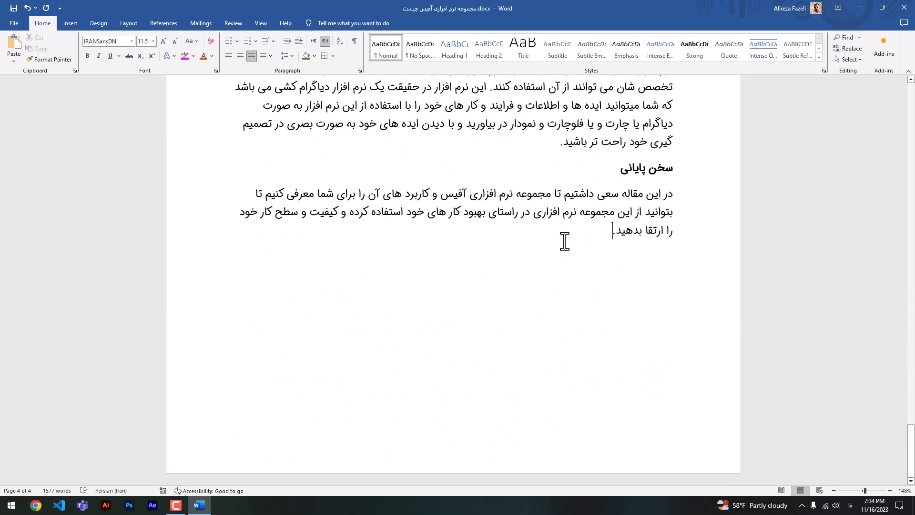
Place the cursor at the InfoPath heading, return to the beginning of the document, and try to repeat the last find.
scroll(616, 159, up, 10)
click(544, 134)
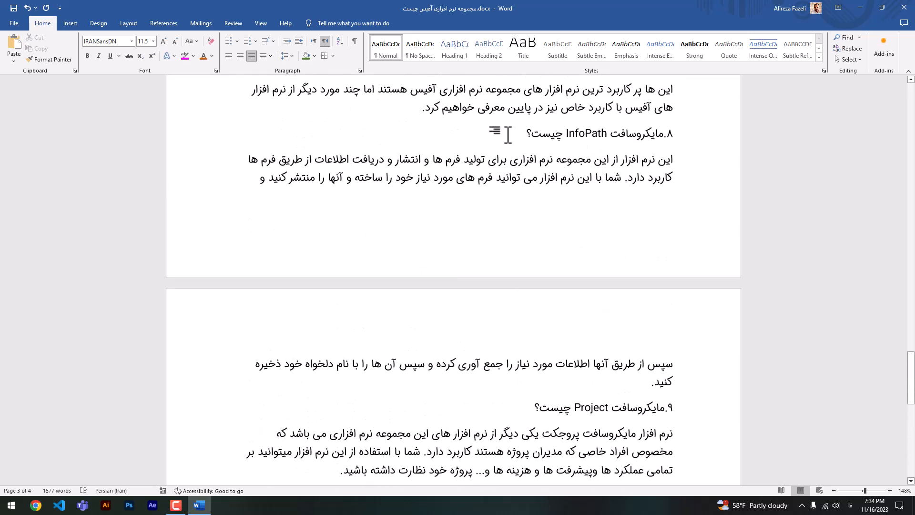
key(ctrl+Home)
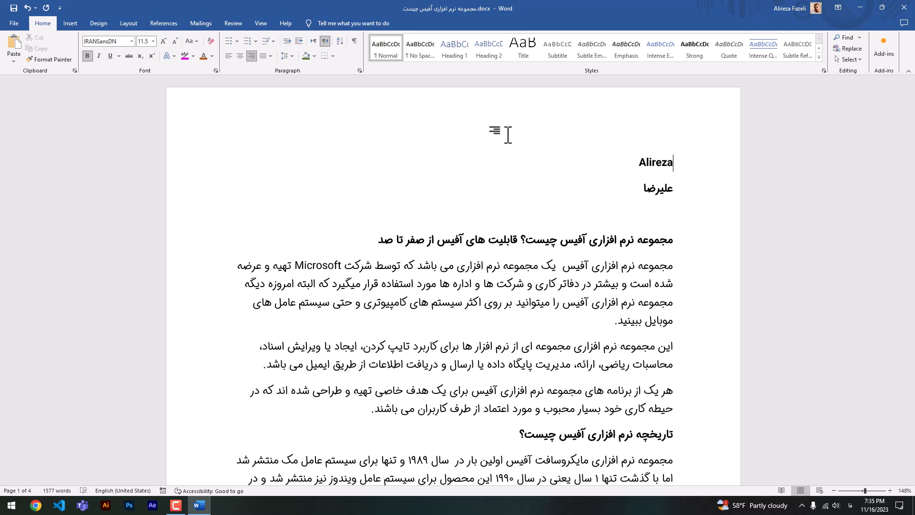
key(shift+F4)
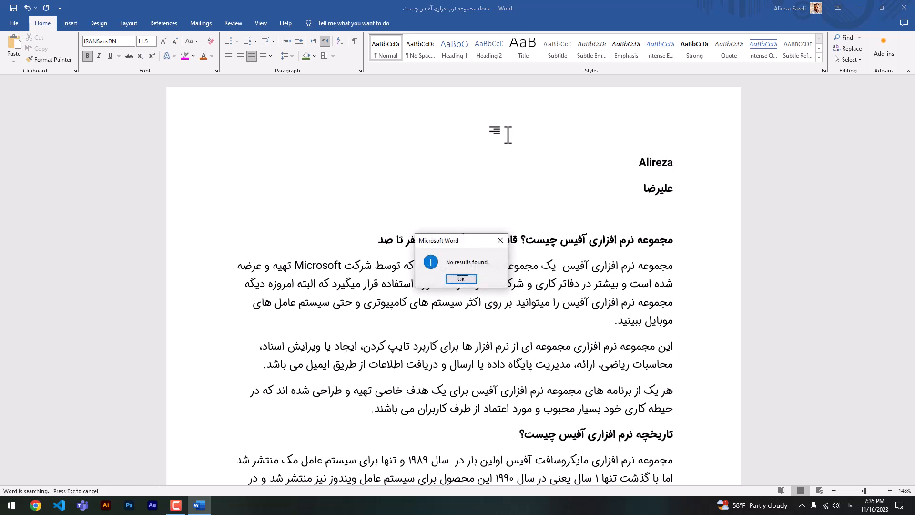
click(500, 241)
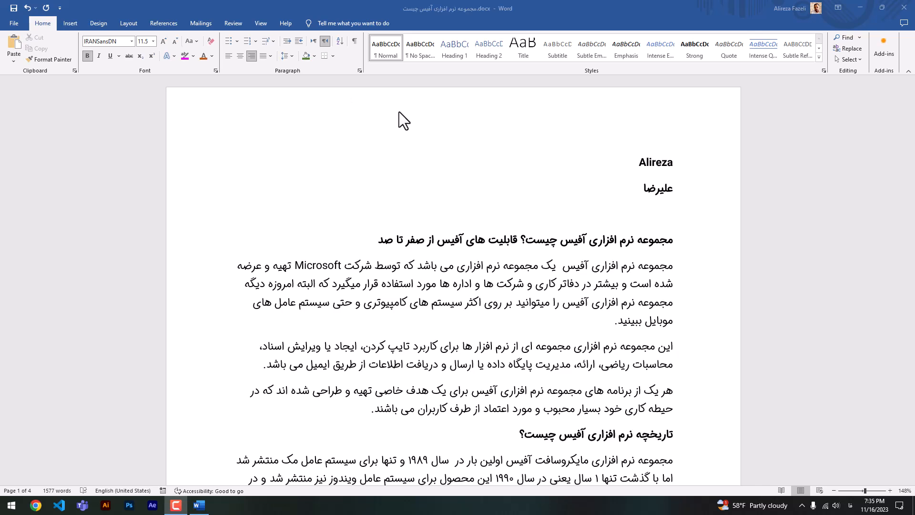
Browse down to the second page and jump back to the beginning of the document.
scroll(527, 172, down, 4)
scroll(529, 172, down, 15)
scroll(528, 170, down, 1)
scroll(528, 172, up, 7)
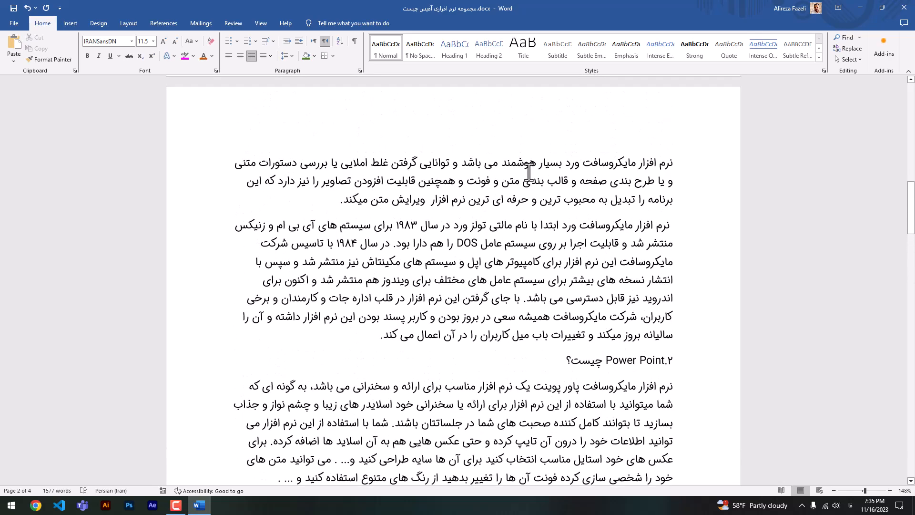
key(ctrl+Home)
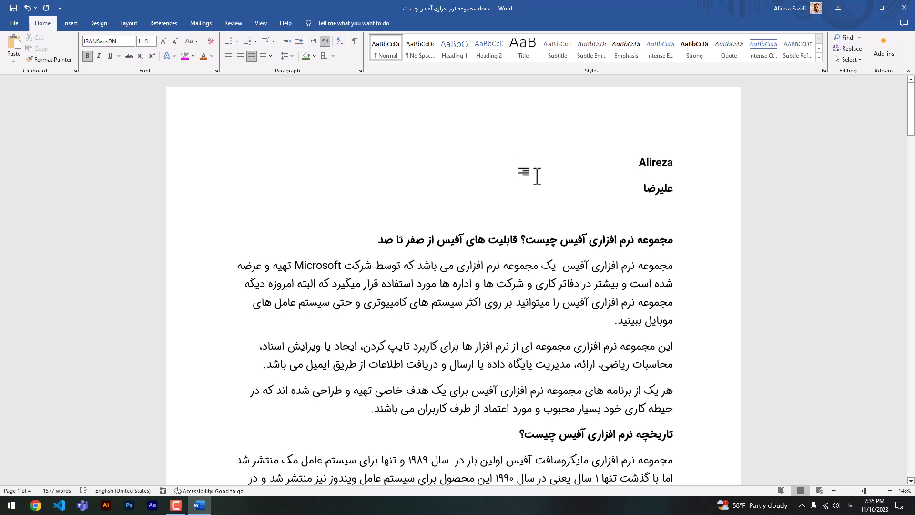
Insert a page break after the last introductory paragraph, just before the heading about the history of Office.
scroll(508, 234, down, 6)
scroll(384, 145, up, 1)
click(370, 151)
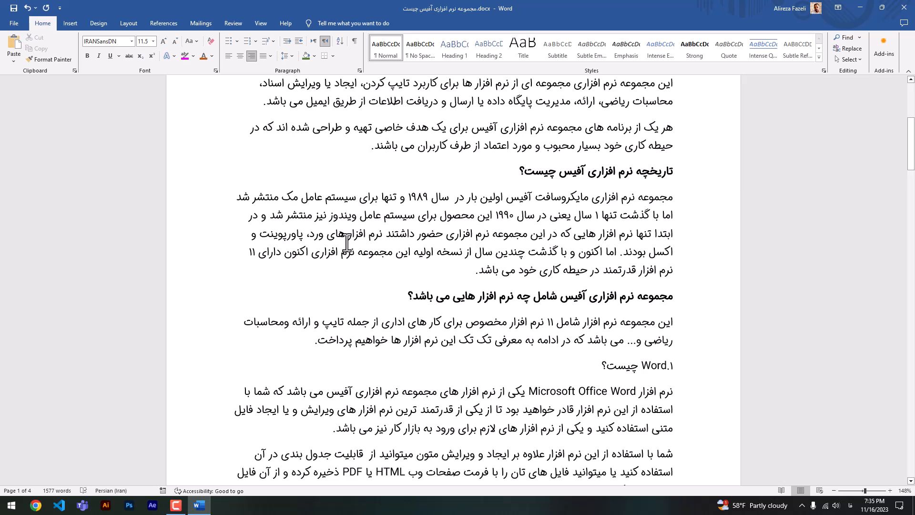
key(ctrl+Return)
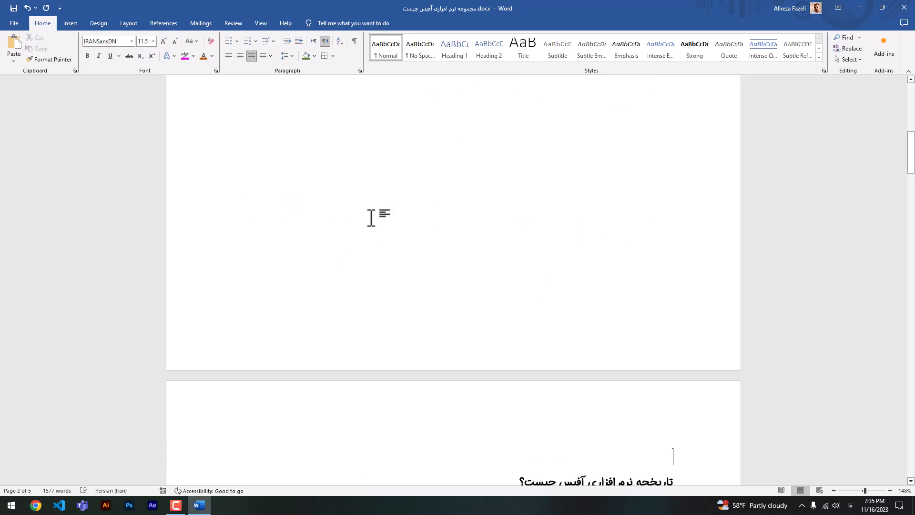
Examine how the text is divided between pages 1 and 2 around the page break.
scroll(551, 243, up, 5)
scroll(663, 286, down, 6)
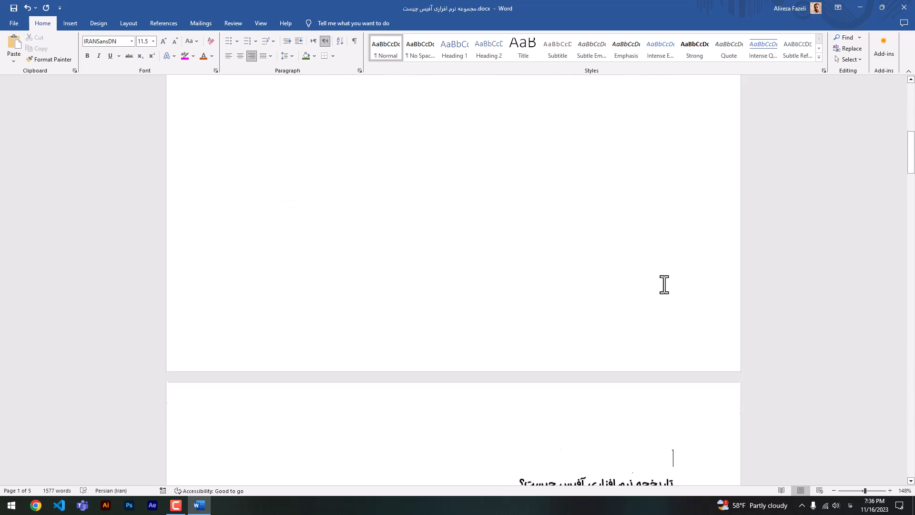
scroll(664, 351, down, 1)
scroll(637, 288, up, 3)
scroll(567, 278, up, 2)
scroll(568, 278, down, 3)
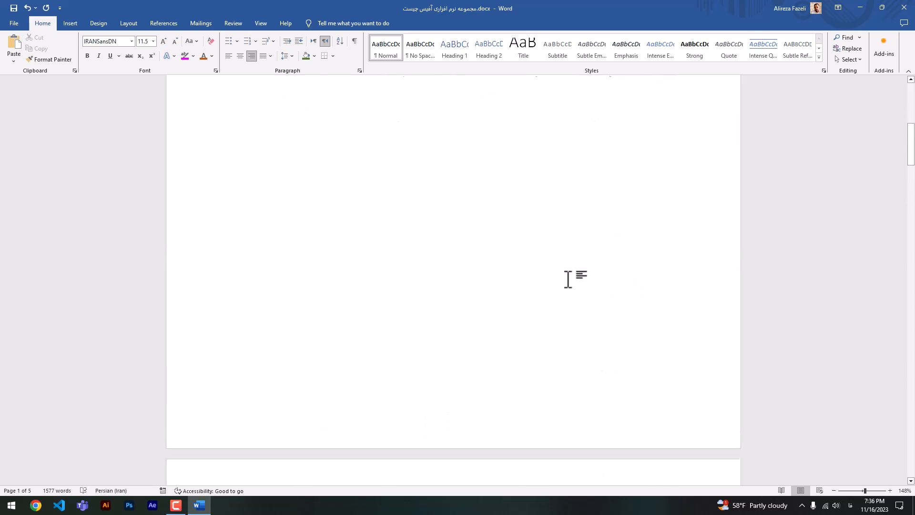
scroll(471, 255, up, 4)
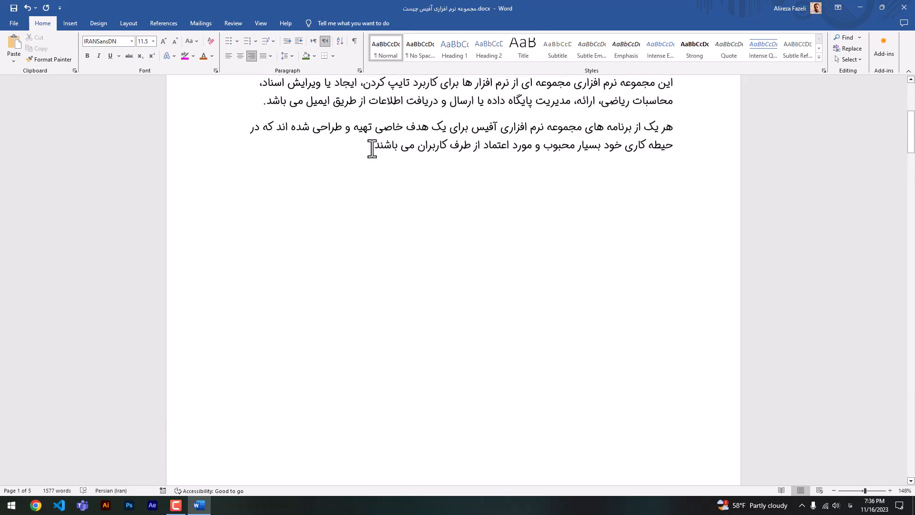
scroll(520, 224, down, 10)
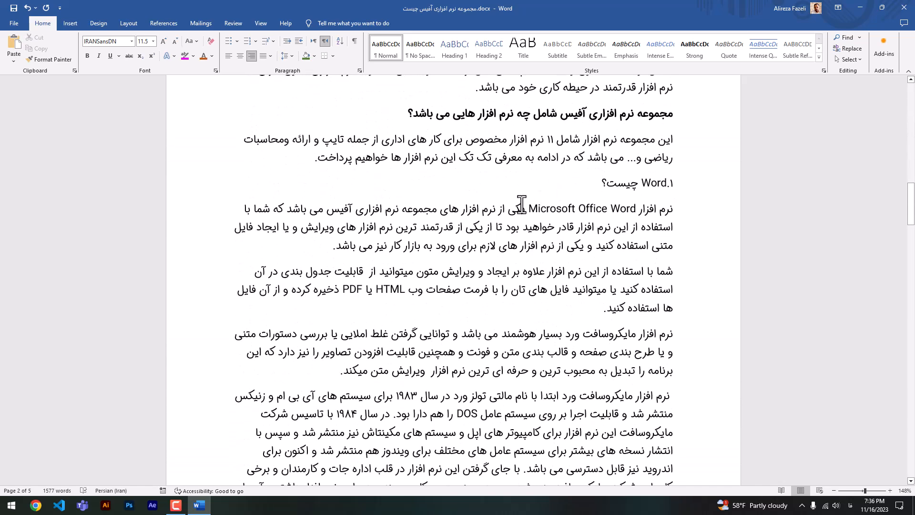
Try adding blank lines after the paragraph about saving files as HTML or PDF, and delete them again.
click(589, 308)
key(Return)
key(Return)
key(Return)
key(Return)
key(Return)
key(Return)
key(BackSpace)
key(BackSpace)
key(BackSpace)
key(BackSpace)
key(BackSpace)
key(BackSpace)
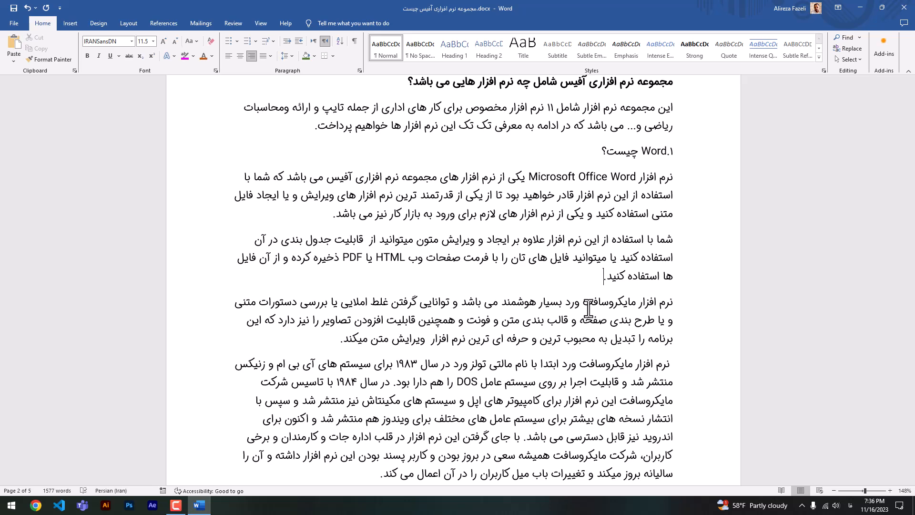
Insert a page break after the paragraph about HTML and PDF files and remove the empty line it leaves on the new page.
key(ctrl+Return)
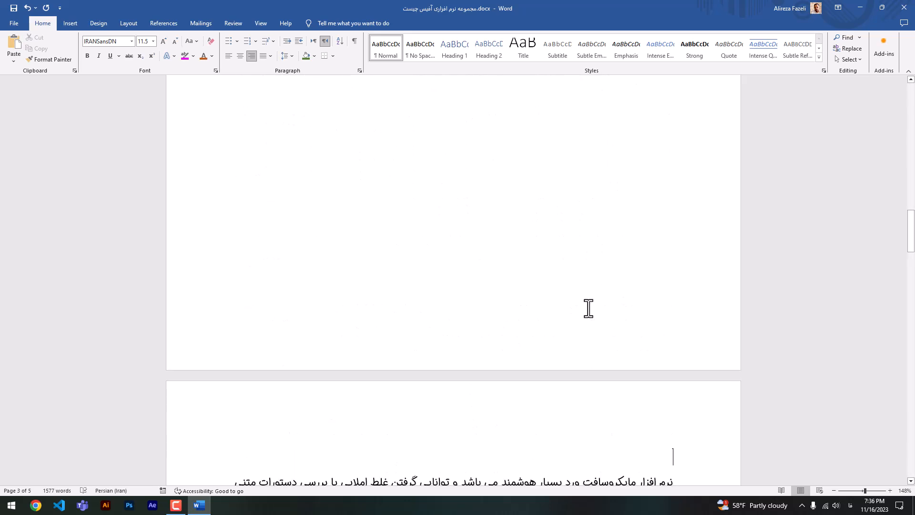
key(BackSpace)
scroll(586, 311, up, 3)
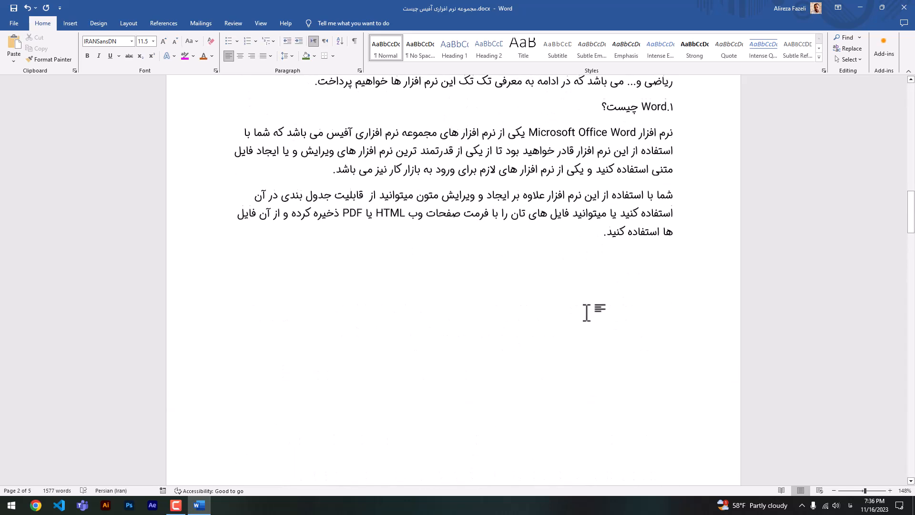
scroll(587, 311, down, 3)
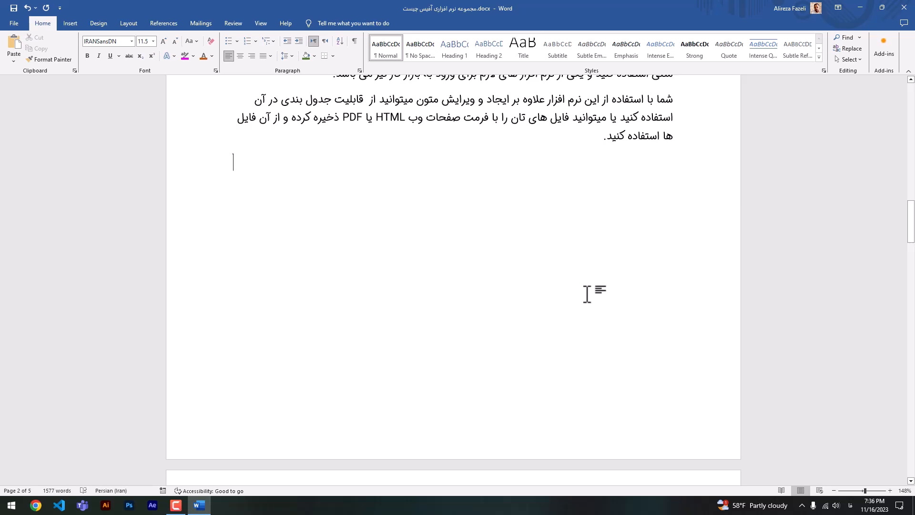
End the sentence after "حضور داشتند" in the Office history section with a period and start a new paragraph there.
scroll(587, 305, up, 4)
scroll(504, 219, up, 8)
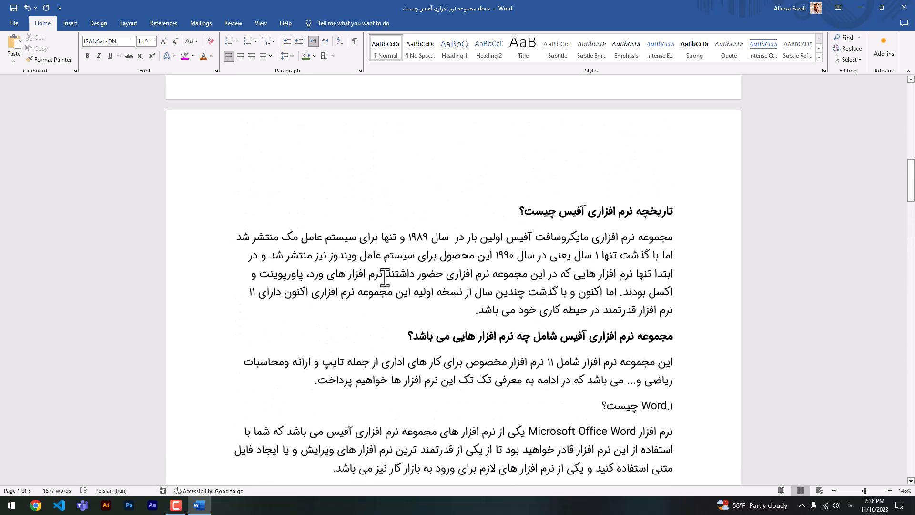
click(386, 275)
text(.)
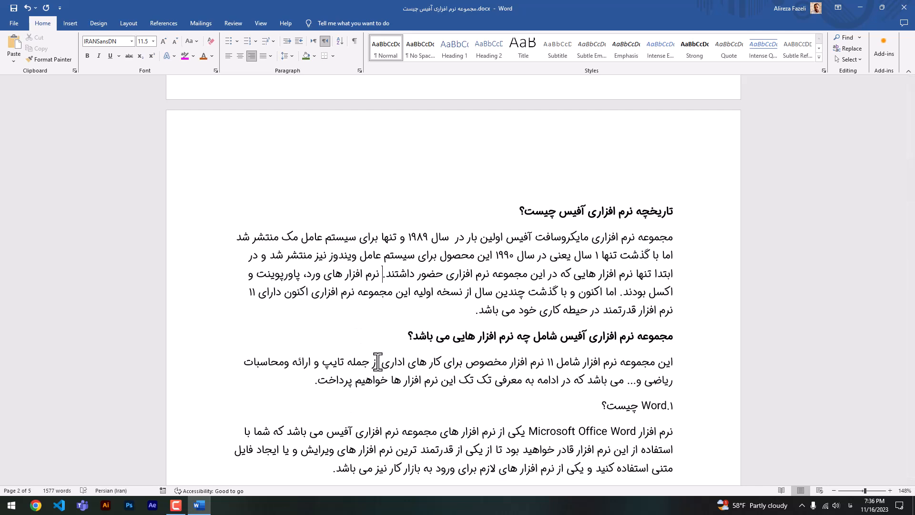
key(Return)
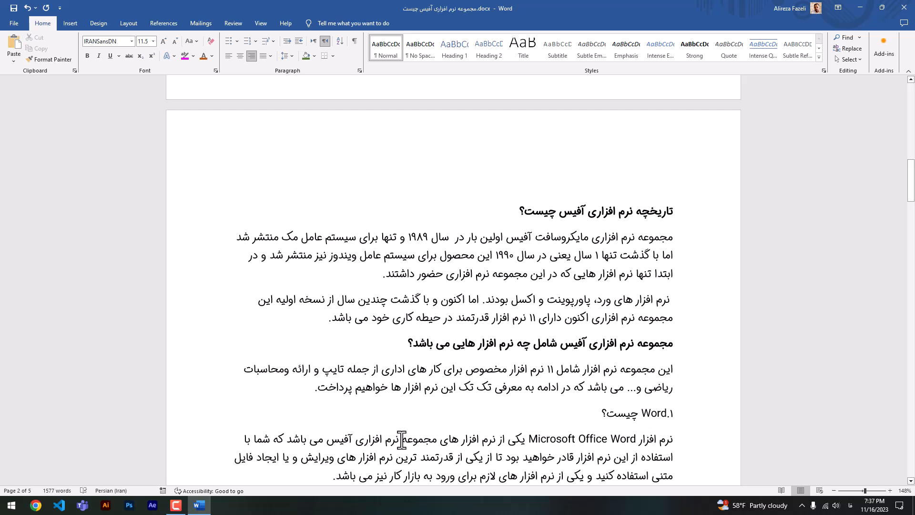
Move the cursor to the start of the second line of the Office history paragraph, and from mid-line to its end.
key(Home)
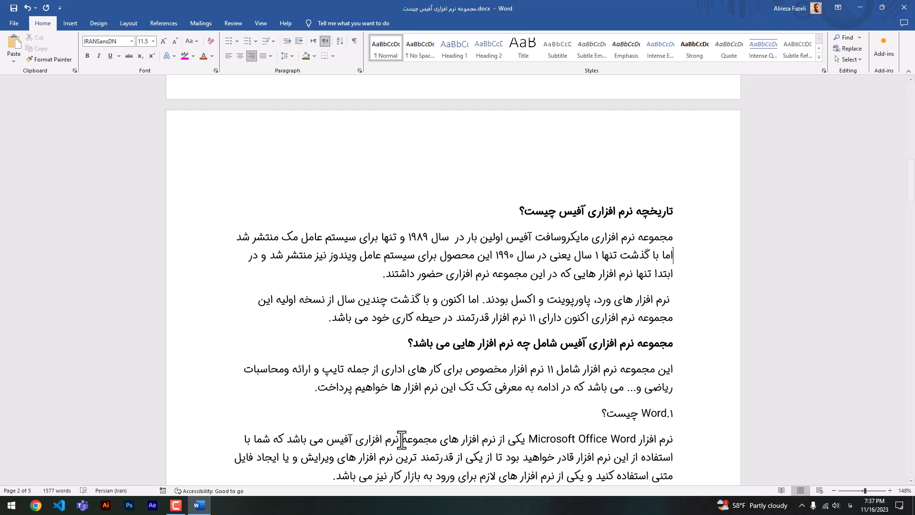
click(440, 257)
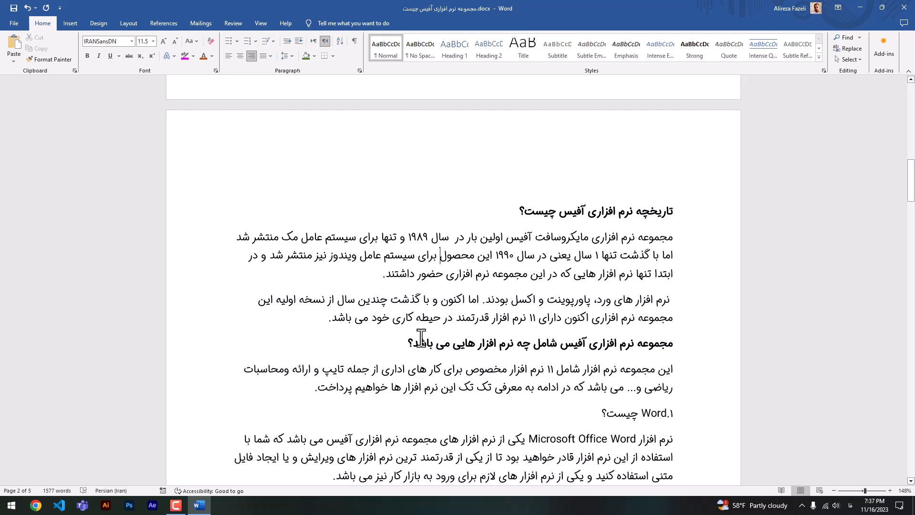
key(Home)
click(440, 257)
key(End)
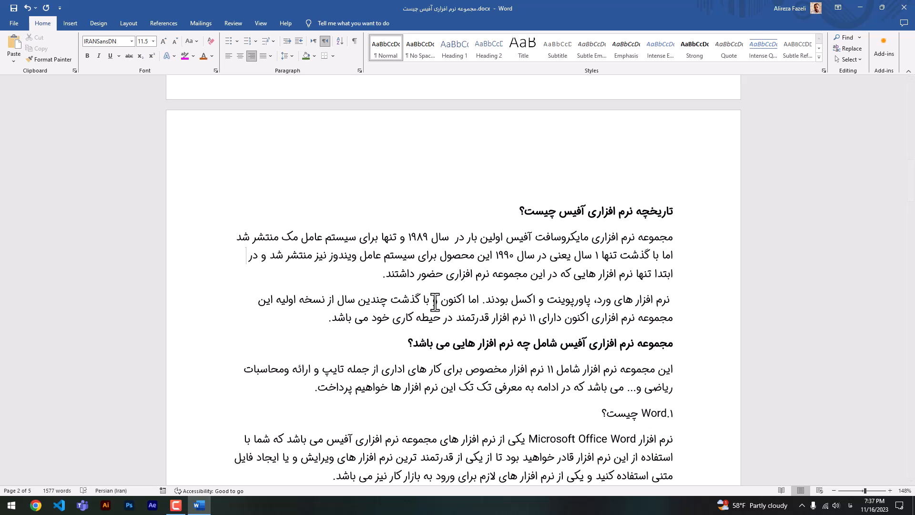
click(435, 301)
text(و)
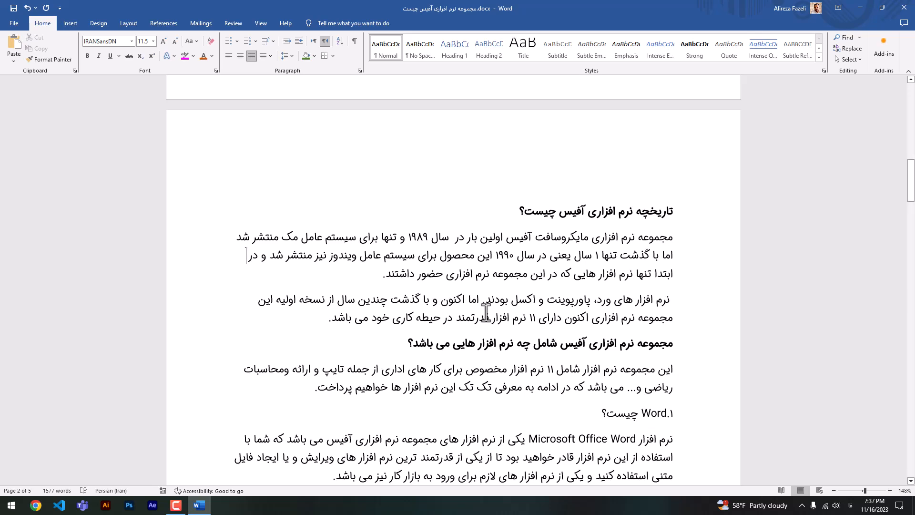
scroll(479, 311, up, 3)
scroll(486, 313, down, 10)
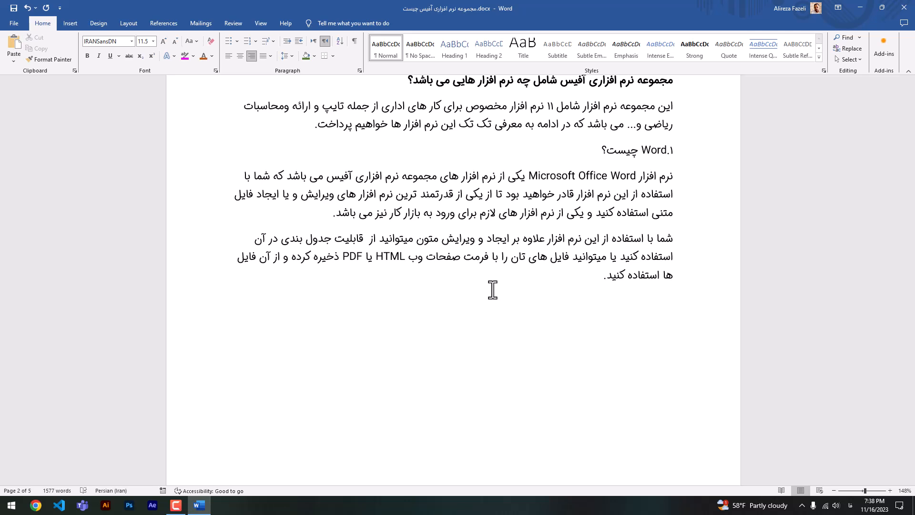
scroll(545, 271, down, 5)
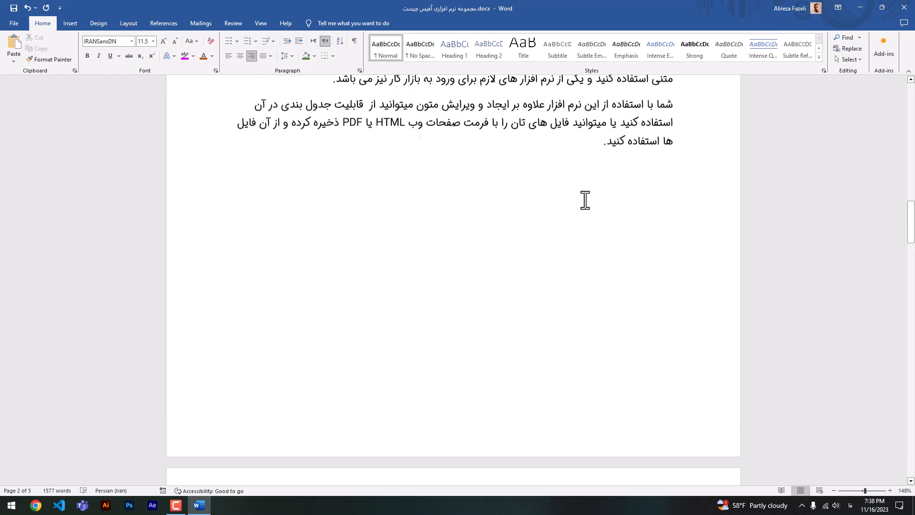
Try erasing backward through "اده کنید." at the end of the HTML and PDF paragraph, and restore the text.
scroll(585, 202, up, 4)
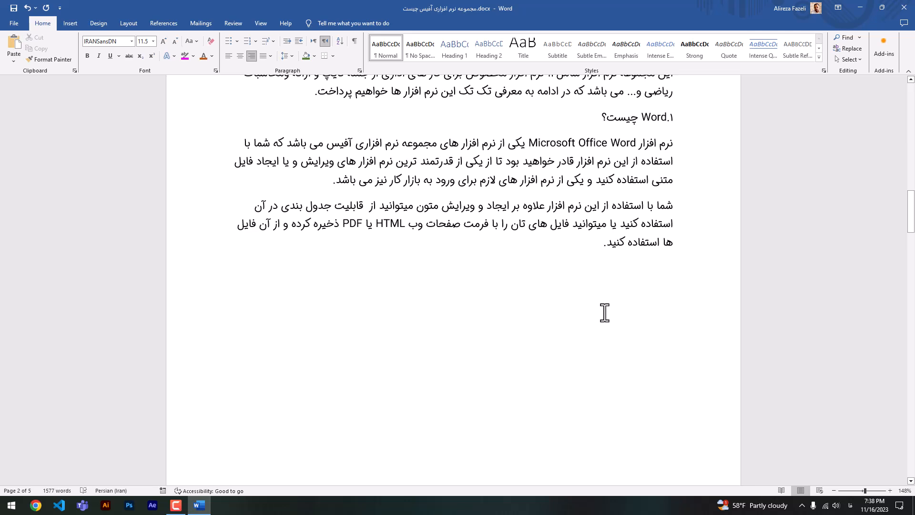
key(BackSpace)
key(BackSpace)
key(BackSpace)
key(BackSpace)
key(BackSpace)
key(BackSpace)
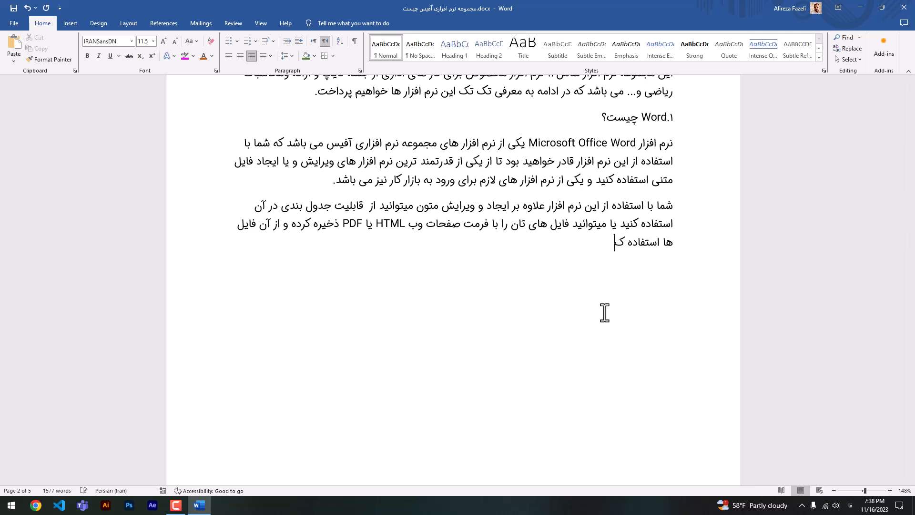
key(BackSpace)
key(BackSpace)
key(BackSpace)
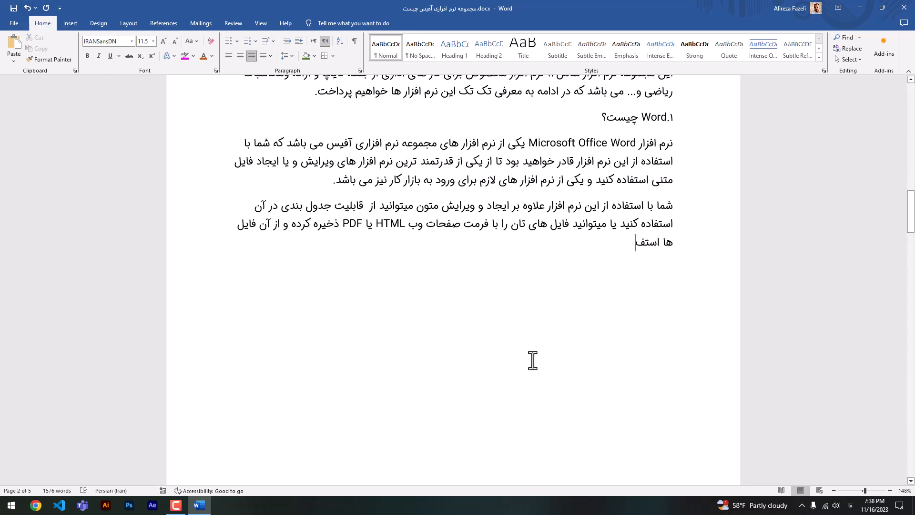
text(اده کنید.)
Erase backward from before "فایل" to "میتو" in the HTML and PDF paragraph, and delete the word "فایل" ahead of the cursor.
click(570, 226)
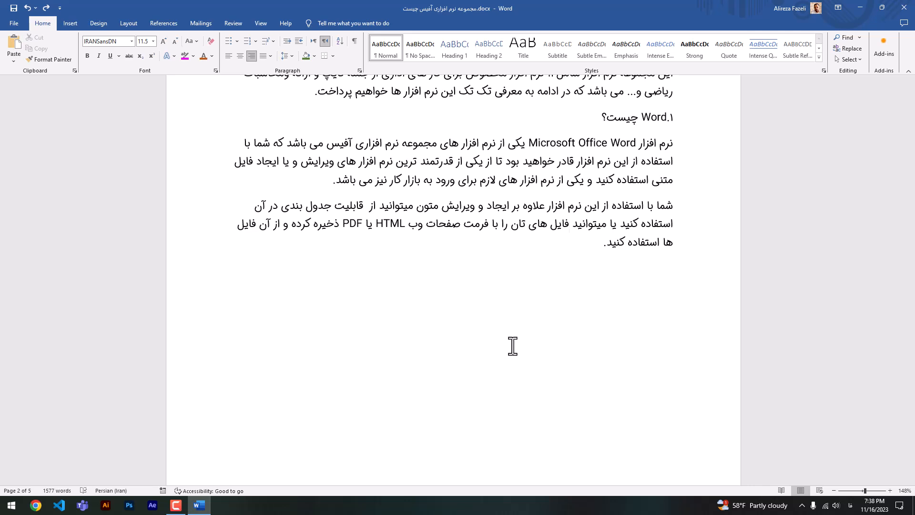
key(BackSpace)
key(BackSpace)
key(BackSpace)
key(BackSpace)
key(BackSpace)
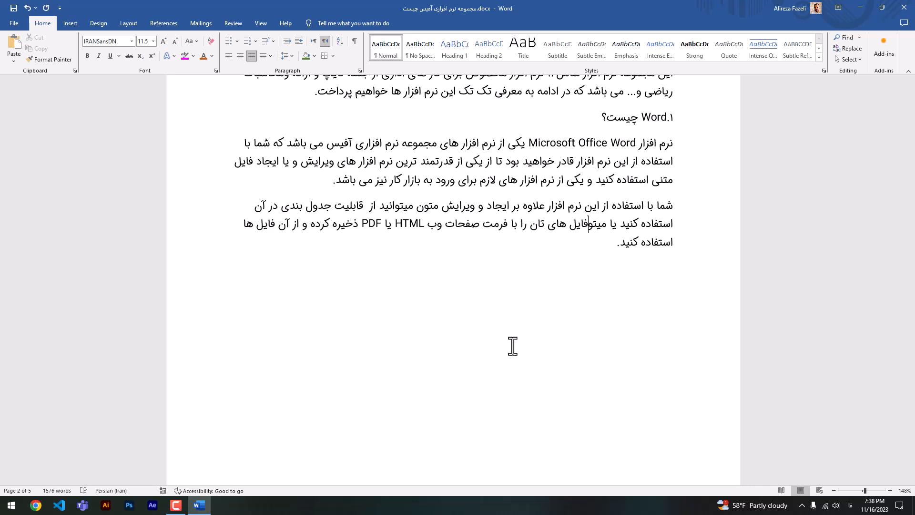
key(Delete)
key(Delete)
key(Delete)
key(Delete)
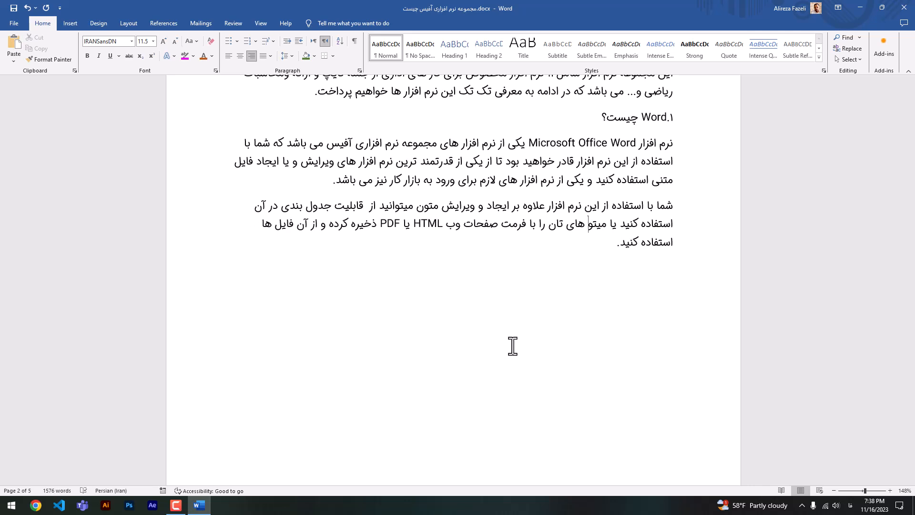
Delete forward "فرمت صفحات وب" and the "H" of HTML, after "را با" in the second paragraph.
click(526, 224)
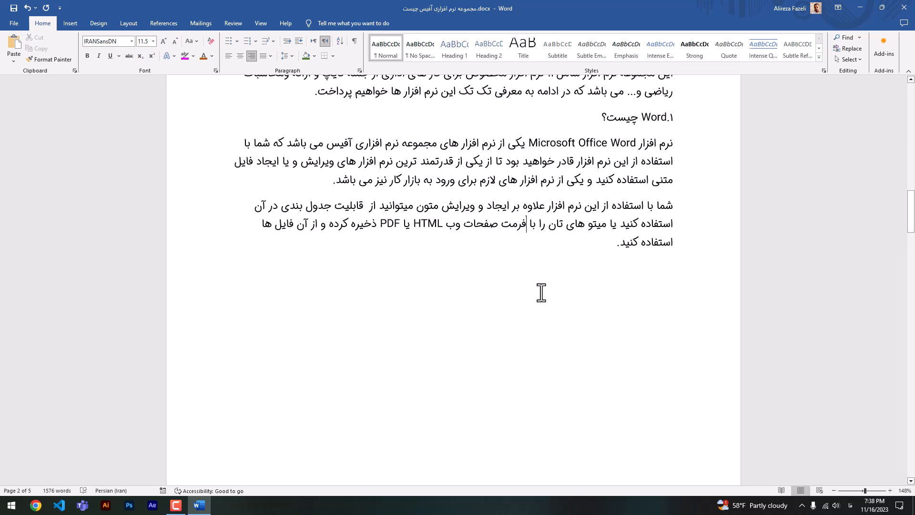
key(Delete)
key(Delete)
key(Delete)
key(Delete)
key(Delete)
key(Delete)
key(Delete)
key(Delete)
key(Delete)
key(Delete)
key(Delete)
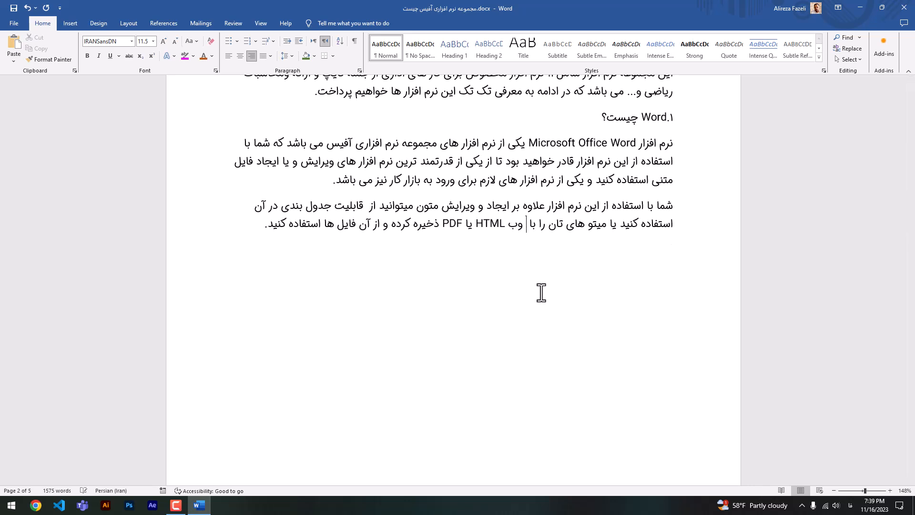
key(Delete)
key(Delete)
key(Delete)
key(Delete)
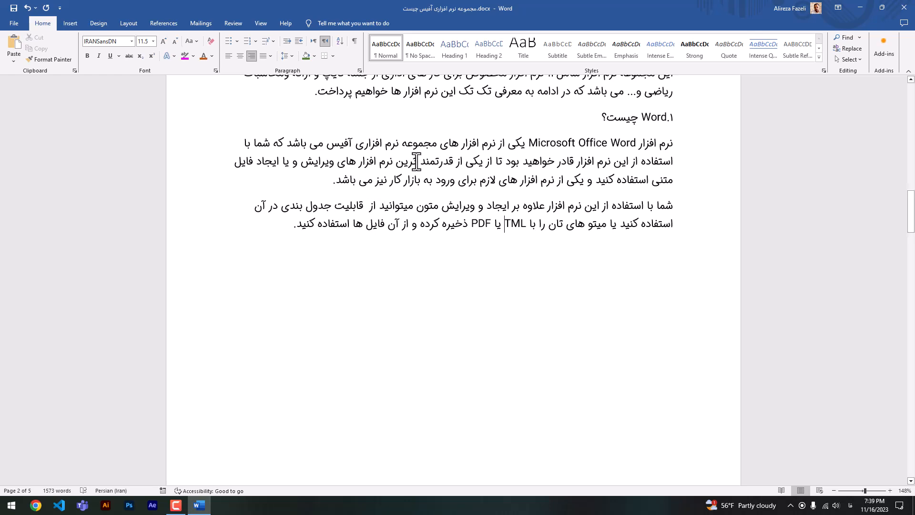
Start a new paragraph after the shortened second Word paragraph and enter a full name in Persian.
scroll(416, 161, up, 3)
scroll(599, 210, down, 4)
click(309, 197)
click(273, 196)
key(Return)
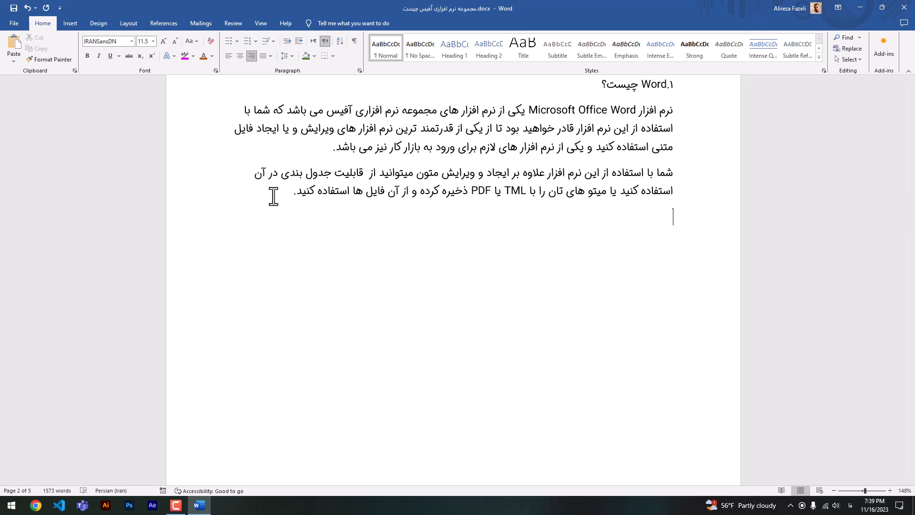
text(علیرضا)
key(BackSpace)
key(BackSpace)
key(BackSpace)
text(فاضلی)
Add "توسینسو" far along the name's line using tab spacing, then start a new line and switch the typing language to English.
key(Tab)
key(Tab)
key(Tab)
key(Tab)
key(Tab)
key(Tab)
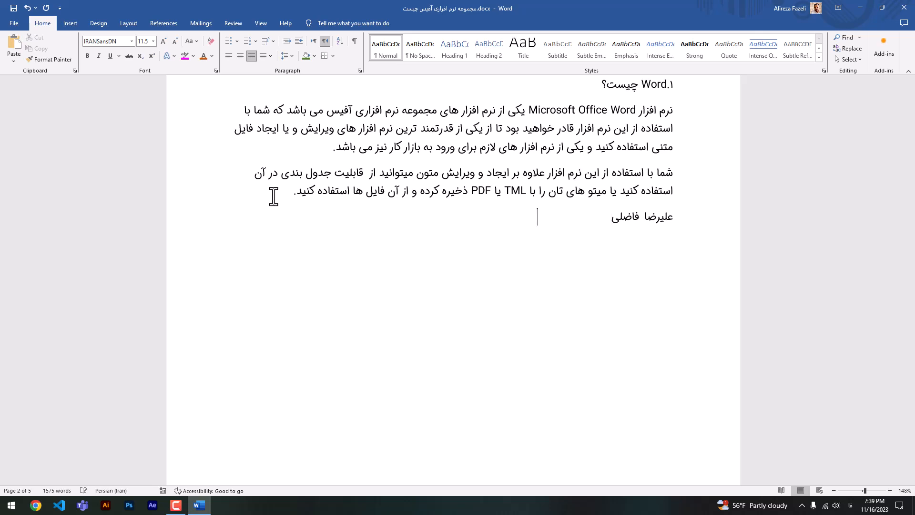
key(Tab)
key(Tab)
key(Tab)
text(توسینسو)
key(Return)
key(alt+shift)
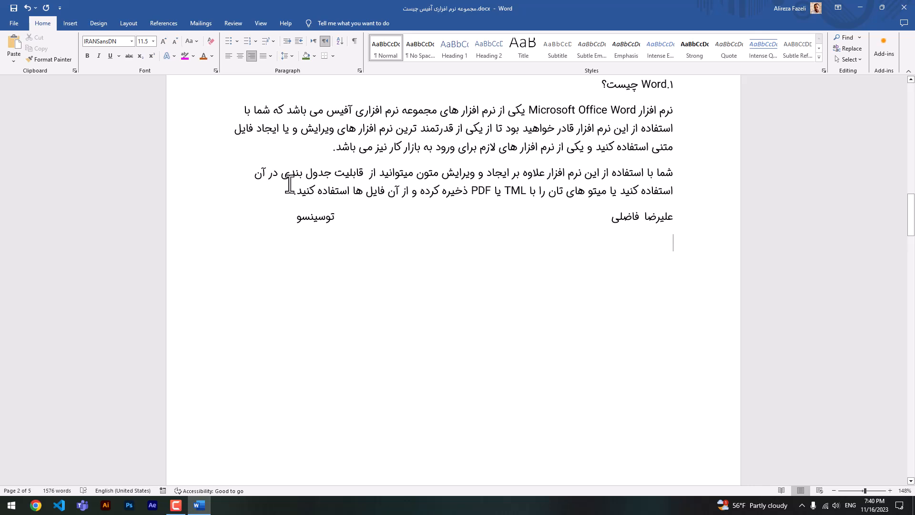
Try entering the first name in lowercase English letters on the new line, and delete it again.
text(alireza)
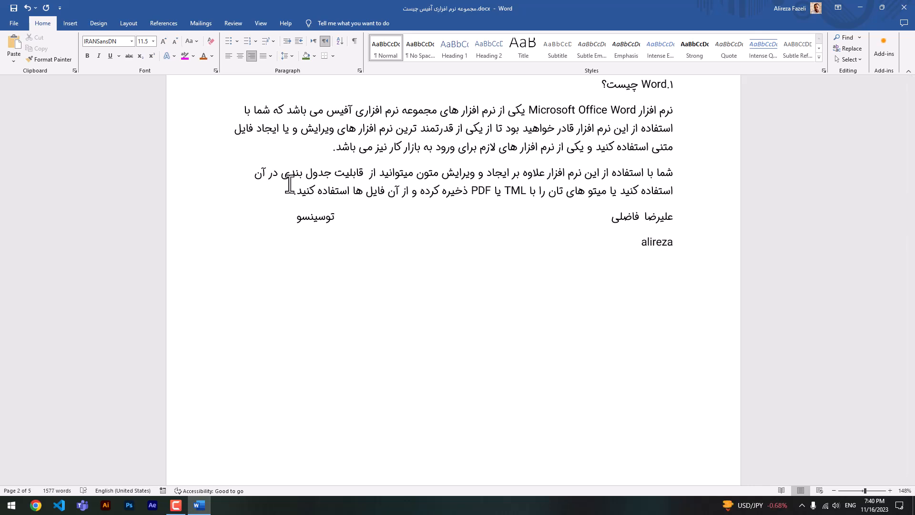
key(BackSpace)
key(BackSpace)
key(BackSpace)
key(BackSpace)
key(BackSpace)
key(BackSpace)
key(BackSpace)
Enter the first name in English on three separate lines, twice with a capital initial and once in all capitals.
text(Alirea)
key(BackSpace)
text(za)
key(Return)
text(A)
text(,)
key(BackSpace)
text(lireza)
key(alt+shift)
text(ALIREZA)
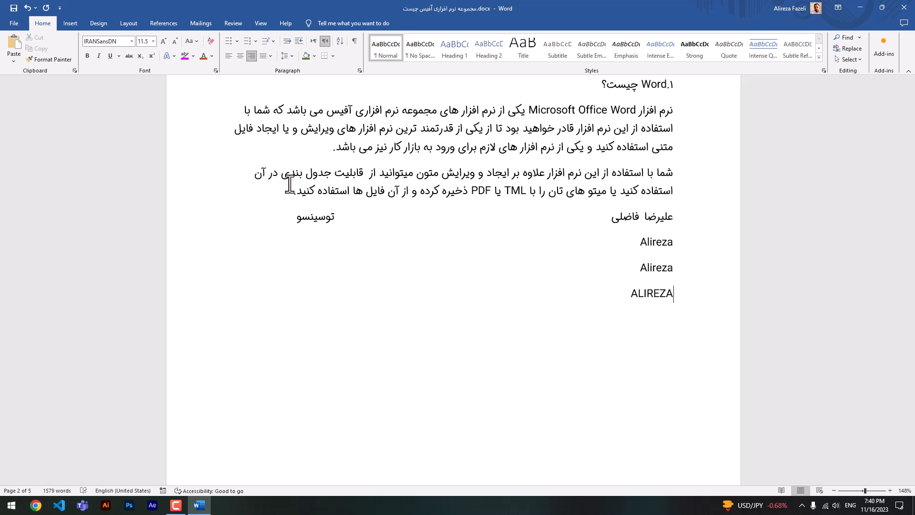
Add a tab space after the all-capitals name, switch to Persian and enter "آلبالو ! ؟".
key(Tab)
key(alt+shift)
text(آ)
text(لبال)
text(و)
key(BackSpace)
text(و)
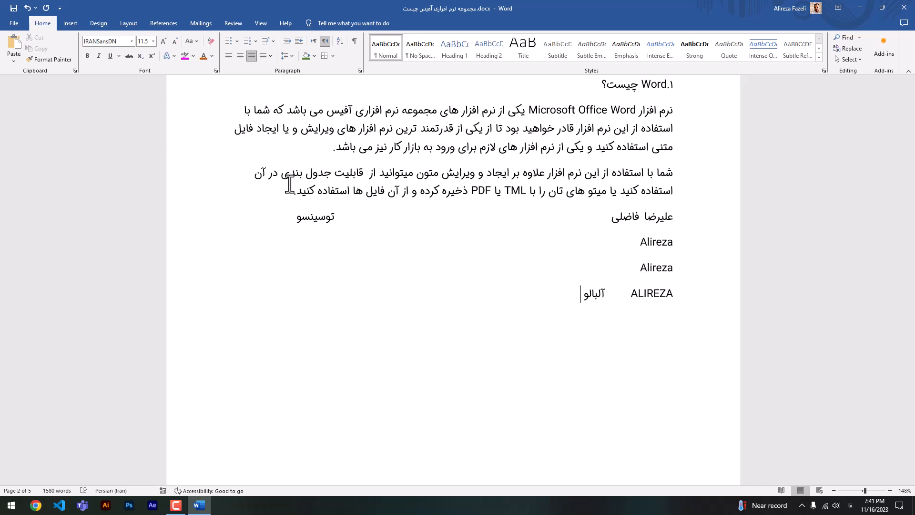
key(ctrl+s)
text(! ؟)
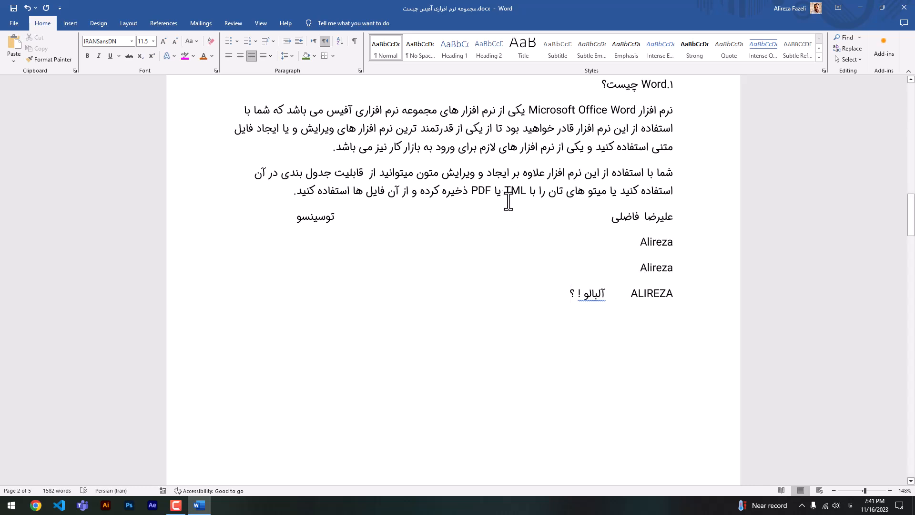
Replace the "و" between "ایجاد" and "ویرایش" in the second paragraph with the Persian comma "،".
click(479, 179)
key(BackSpace)
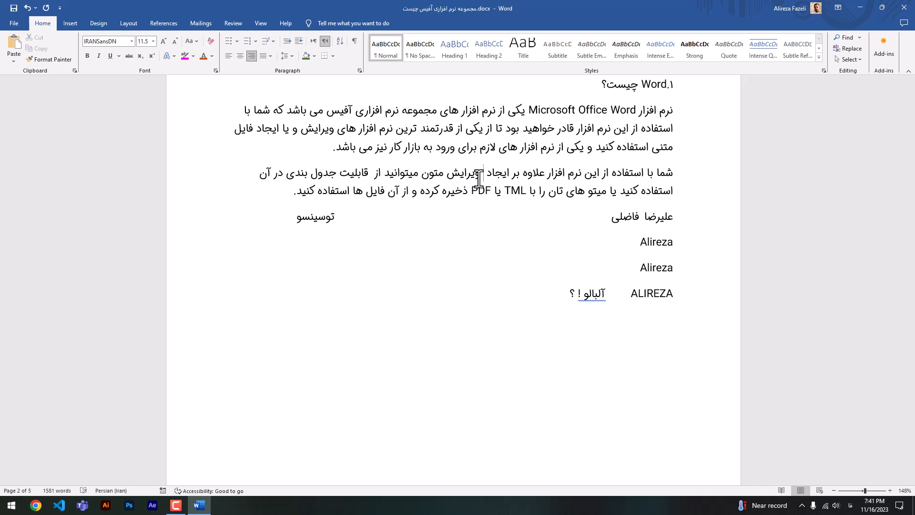
text(،)
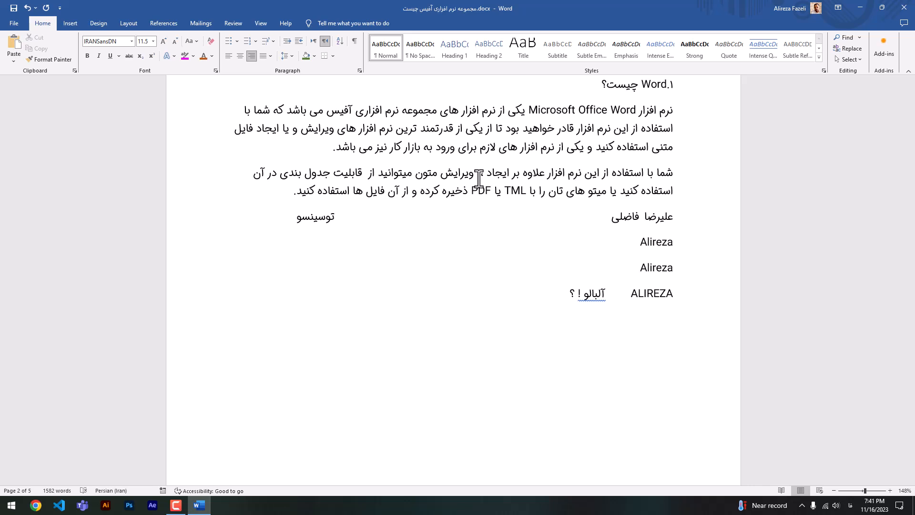
text( و)
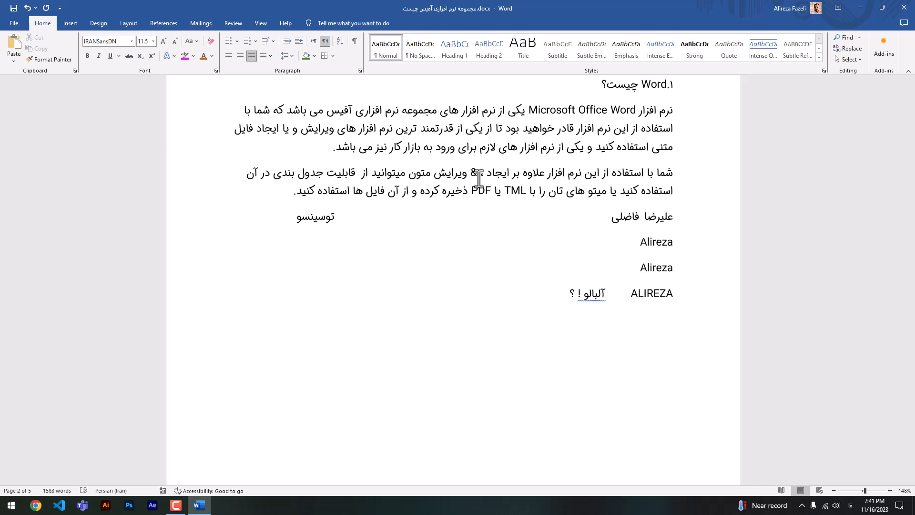
key(BackSpace)
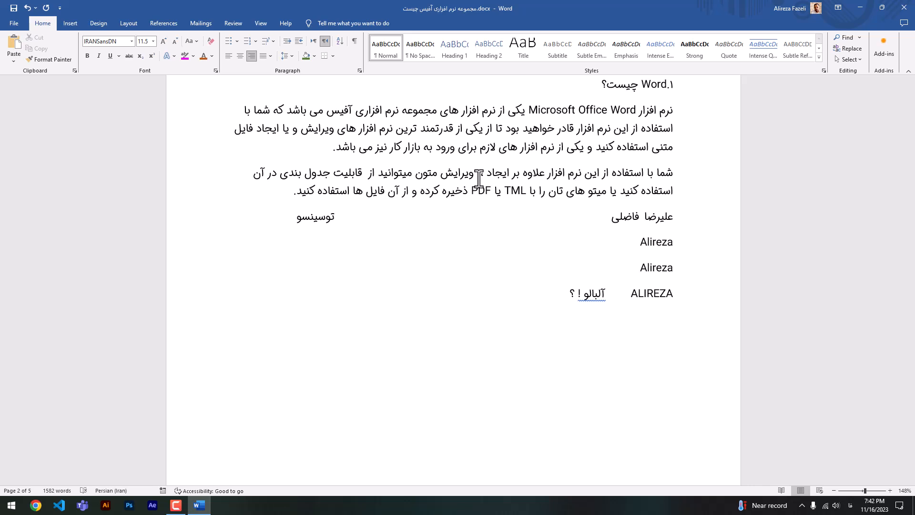
text(،)
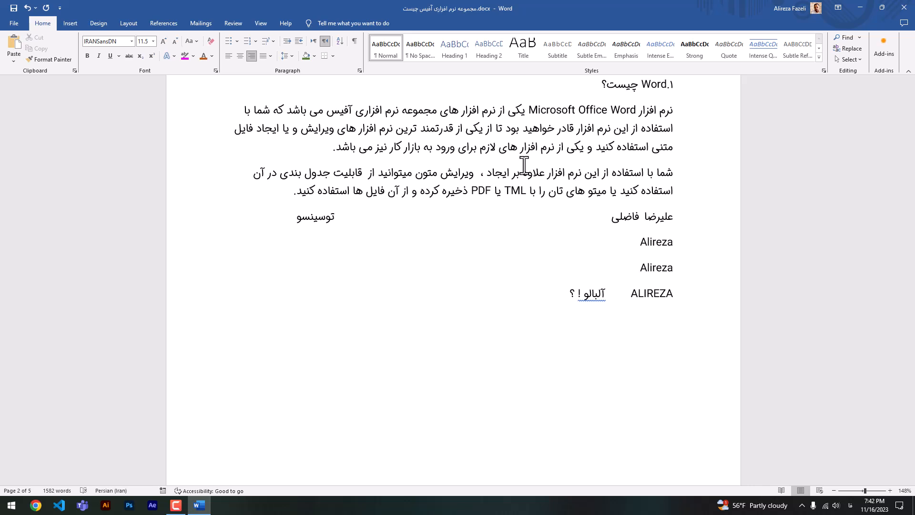
Append the symbols "@ # $% + =" after the question mark on the last line.
click(527, 300)
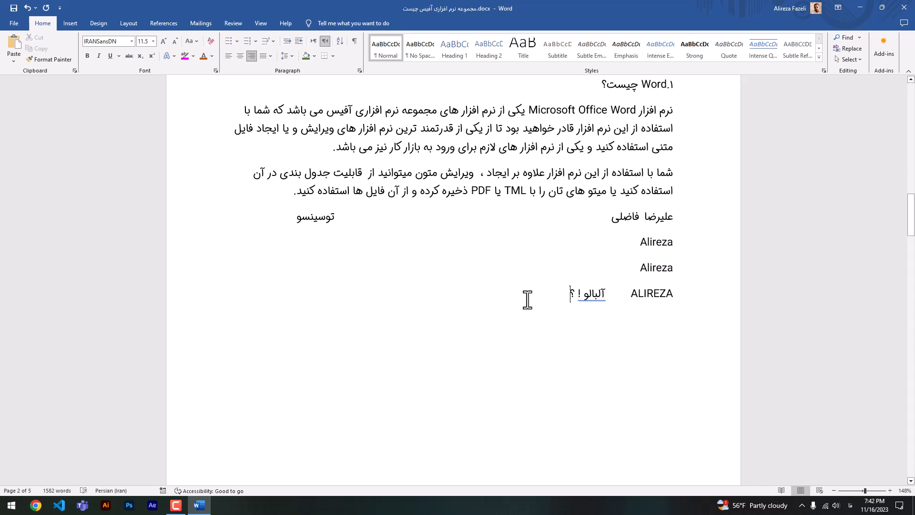
text(@ #)
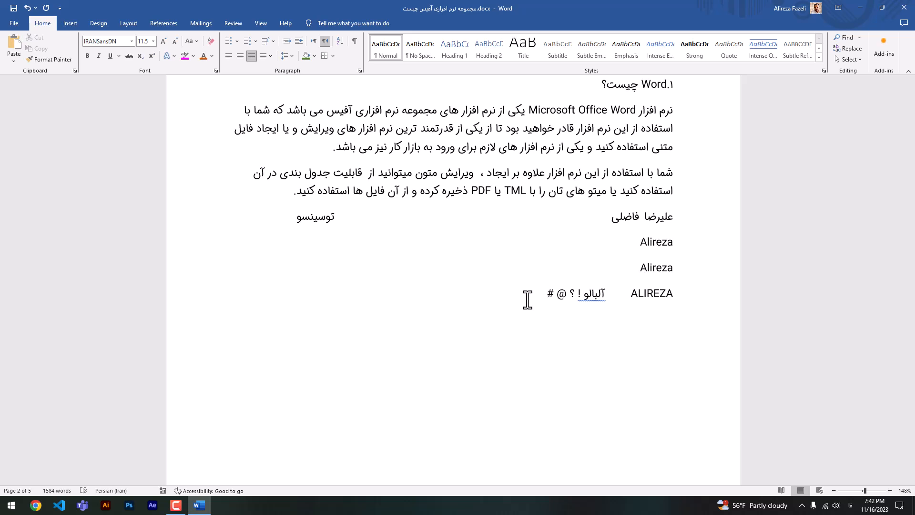
text($%+ =)
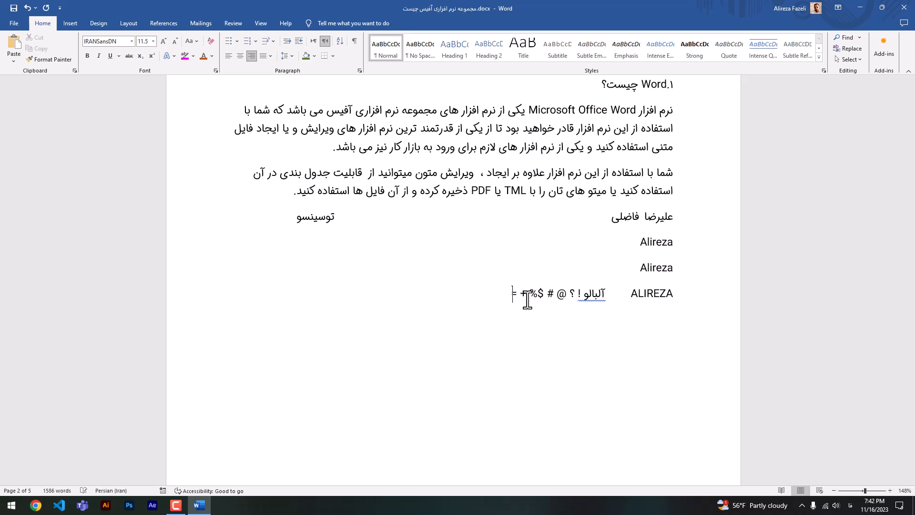